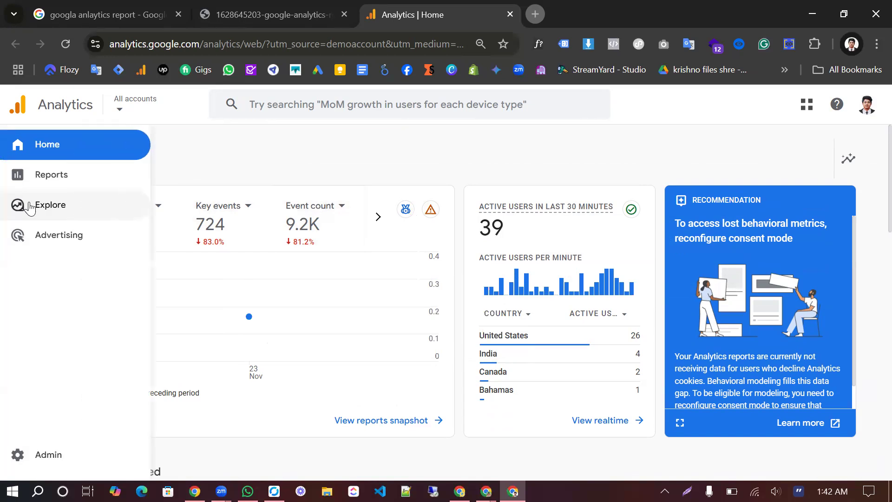
# Open Explore and create a new blank exploration.
pyautogui.click(79, 208)
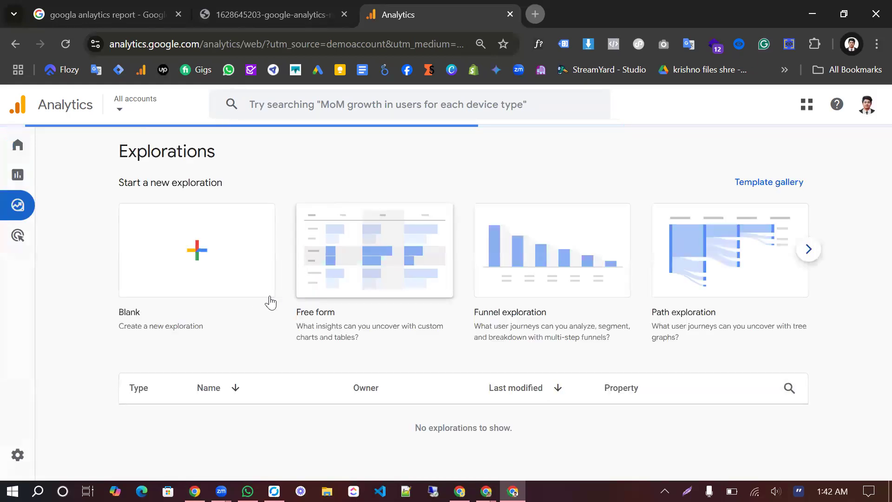
pyautogui.moveTo(19, 177)
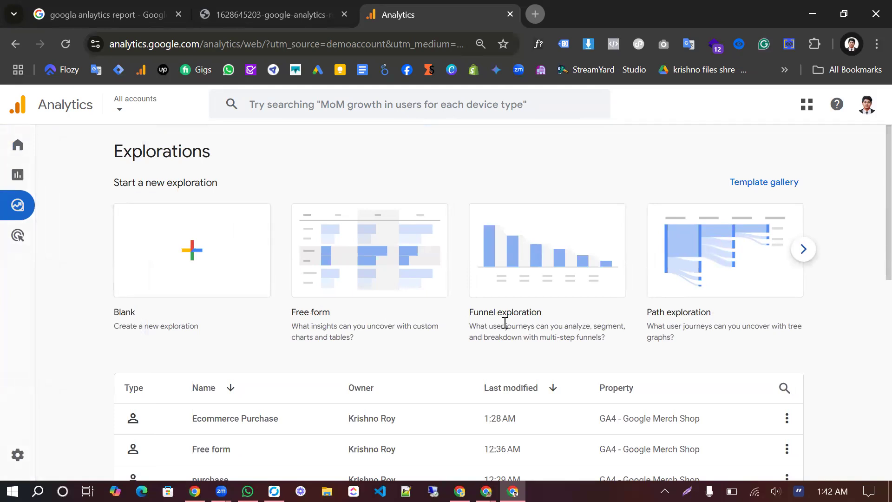
pyautogui.click(803, 249)
pyautogui.click(111, 253)
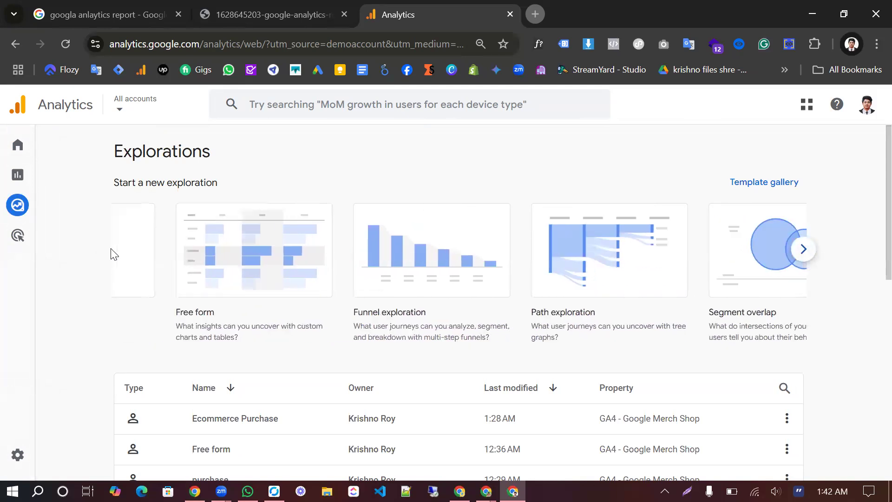
pyautogui.click(206, 257)
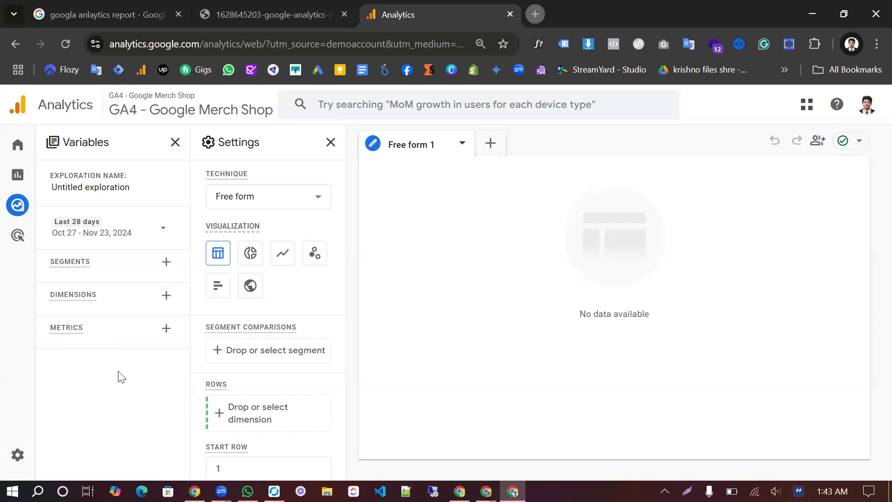
# Search the dimensions for "sess" and add Session source / medium and Session source platform to the exploration's variables.
pyautogui.click(168, 296)
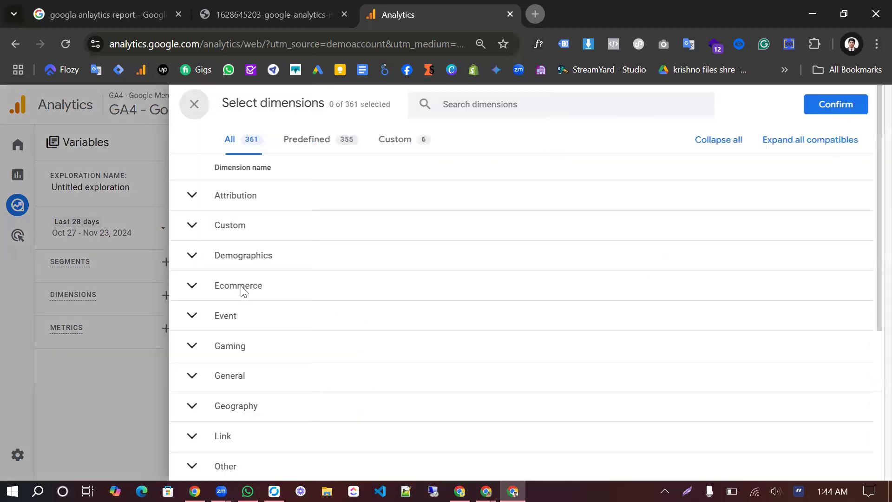
pyautogui.click(457, 110)
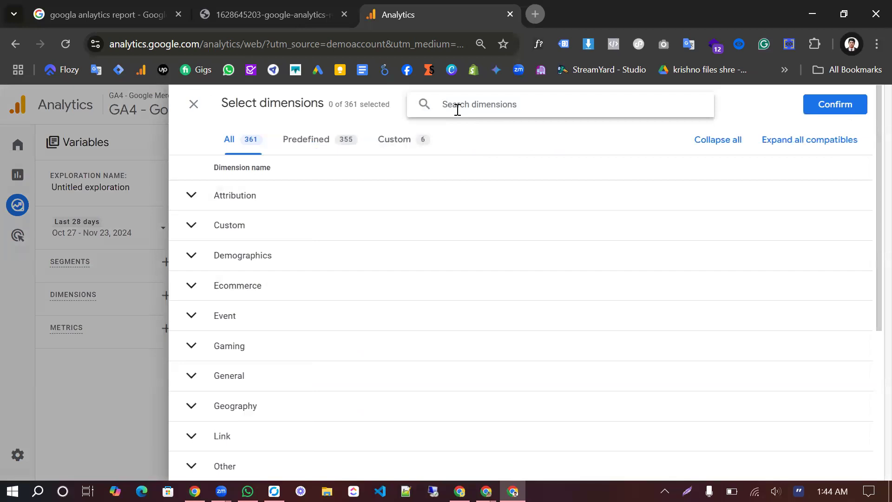
pyautogui.write('sess')
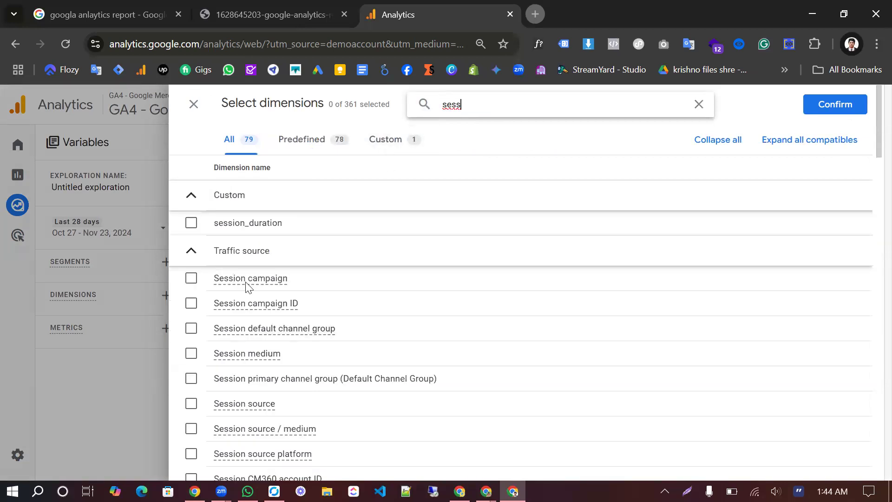
pyautogui.scroll(-1, 302, 372)
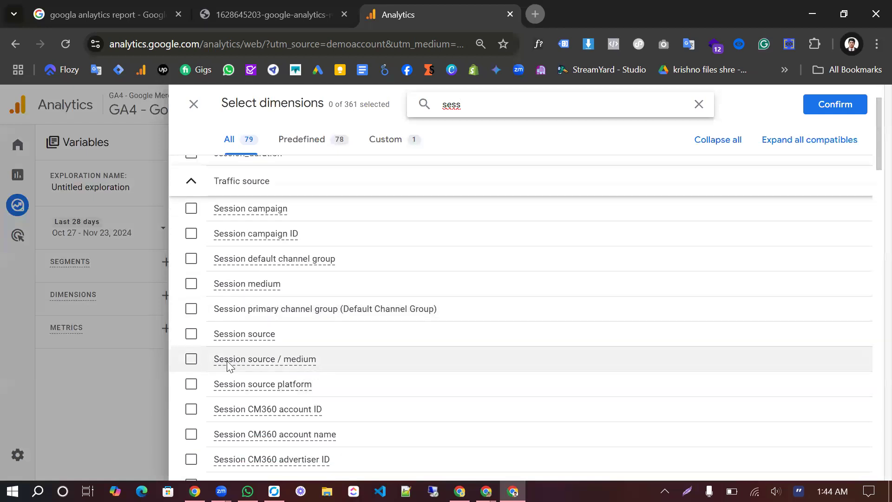
pyautogui.click(191, 359)
pyautogui.scroll(-1, 303, 376)
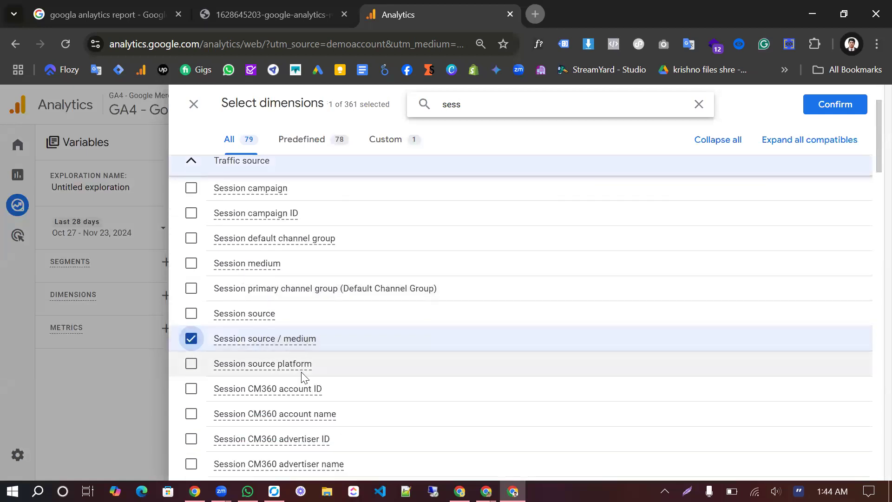
pyautogui.scroll(-1, 302, 376)
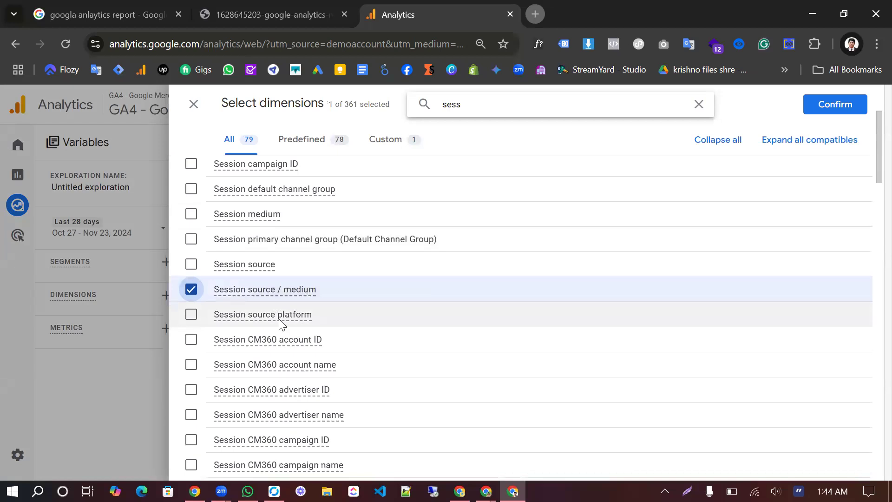
pyautogui.click(192, 315)
pyautogui.scroll(1, 305, 326)
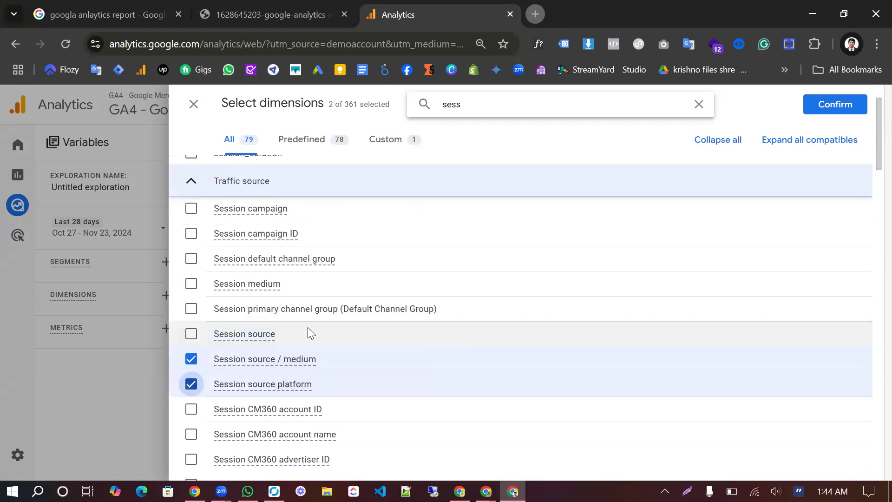
pyautogui.scroll(-3, 821, 261)
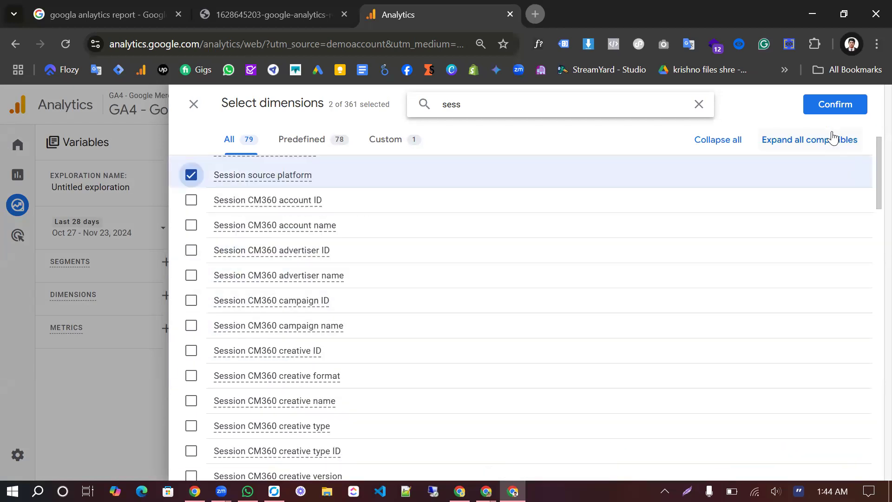
pyautogui.click(837, 105)
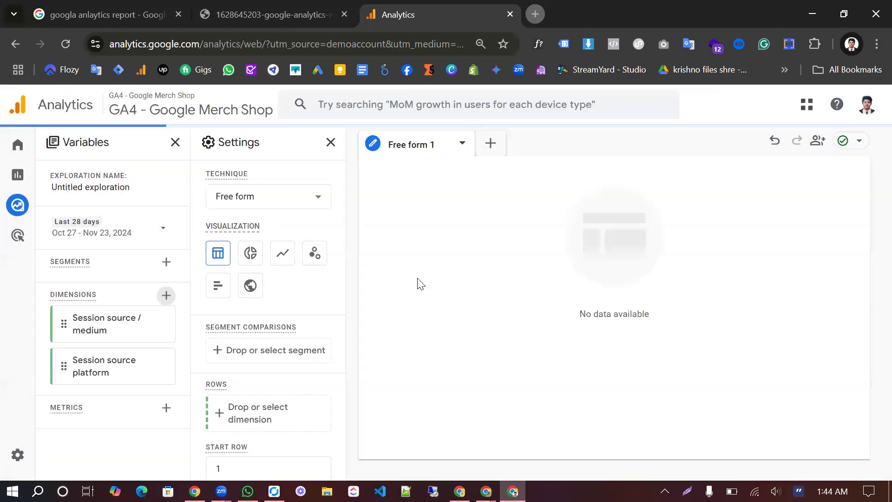
# Search the metrics for "pur" and add Purchases and Ecommerce purchases to the exploration's variables.
pyautogui.click(166, 408)
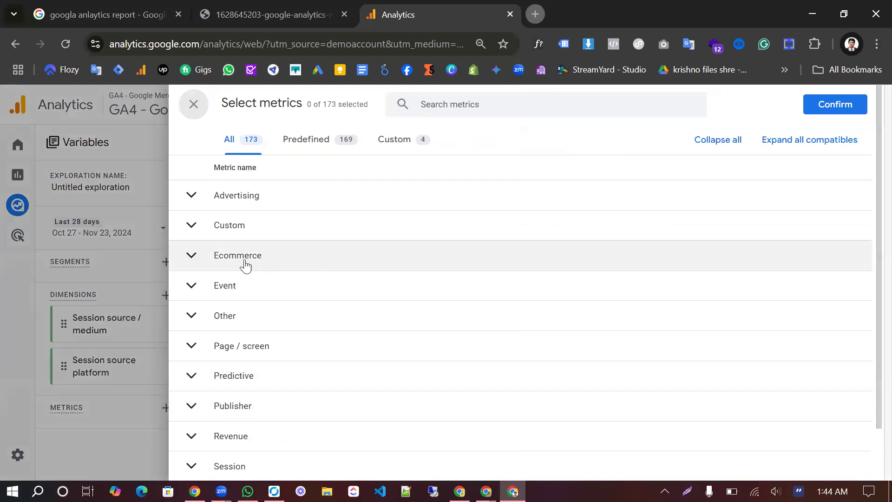
pyautogui.click(472, 108)
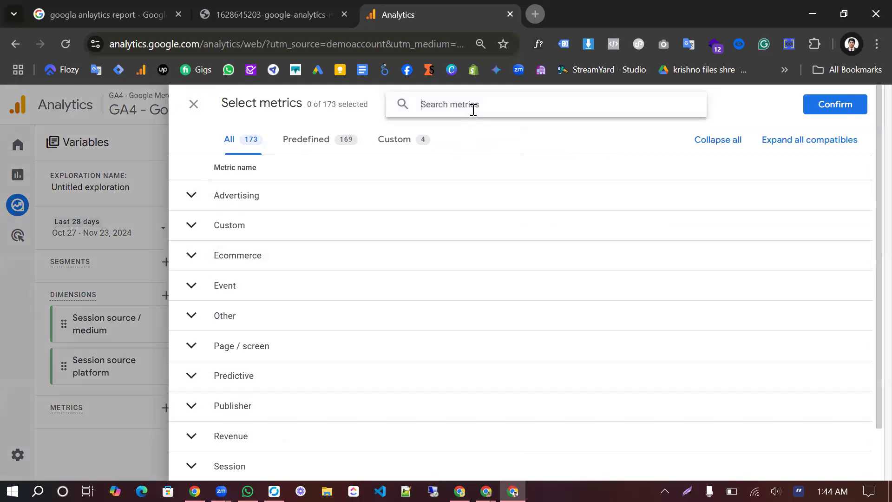
pyautogui.write('u')
pyautogui.press('BackSpace')
pyautogui.write('pur')
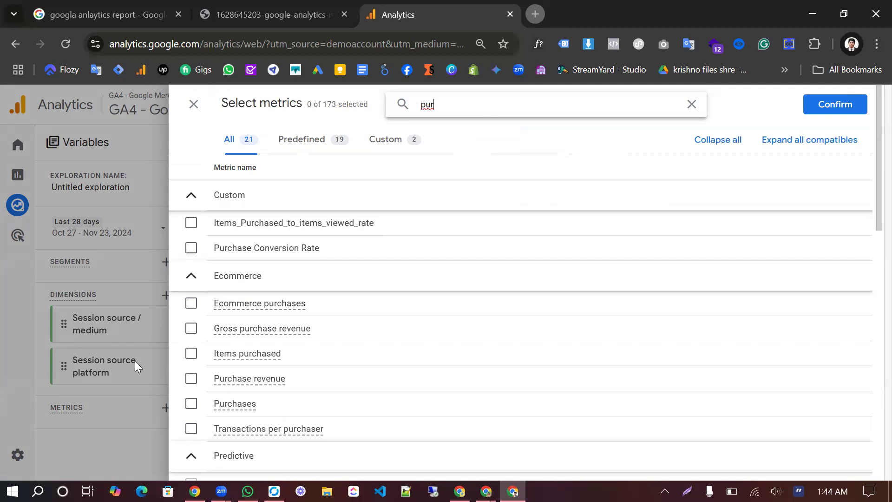
pyautogui.click(191, 403)
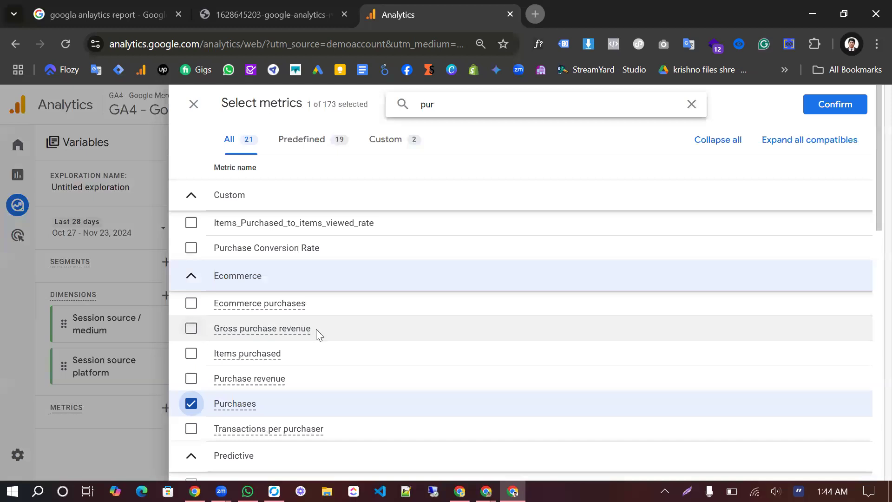
pyautogui.click(191, 303)
pyautogui.scroll(-2, 302, 360)
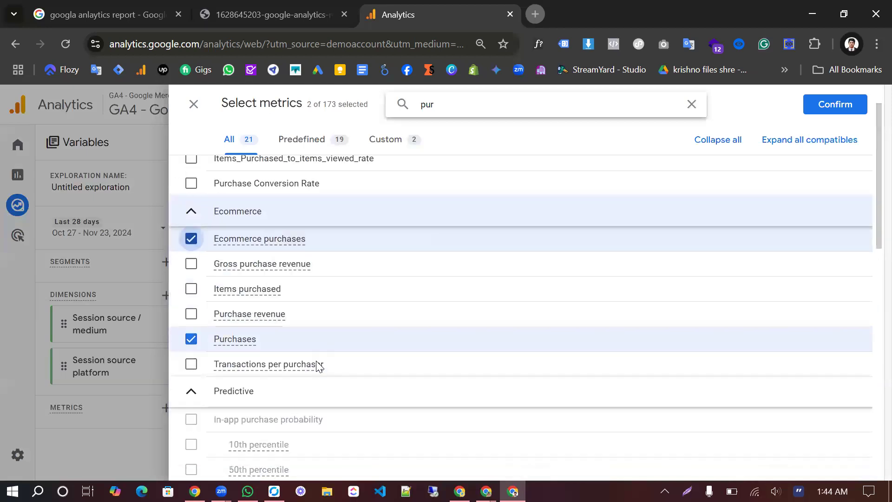
pyautogui.scroll(-1, 311, 369)
pyautogui.scroll(2, 316, 367)
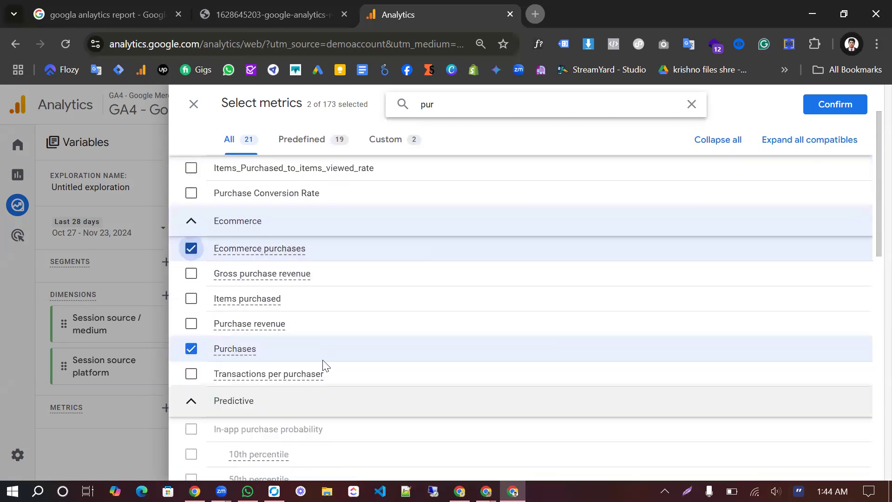
pyautogui.doubleClick(456, 106)
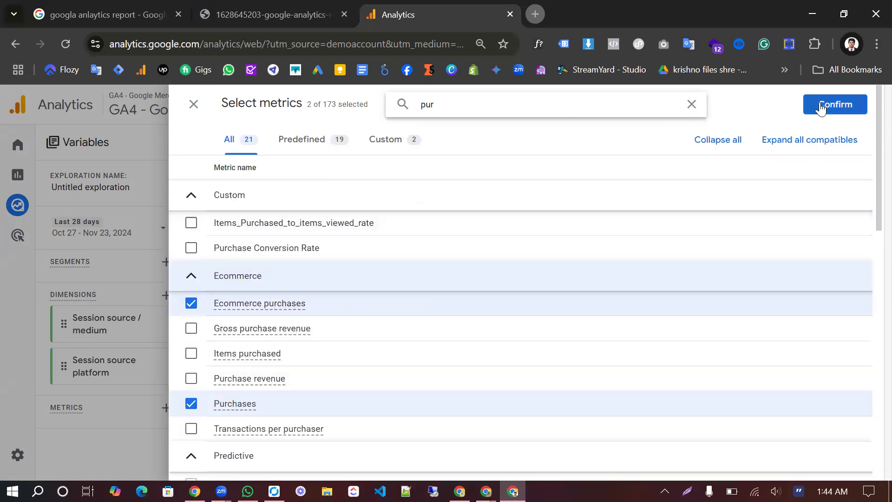
pyautogui.click(822, 106)
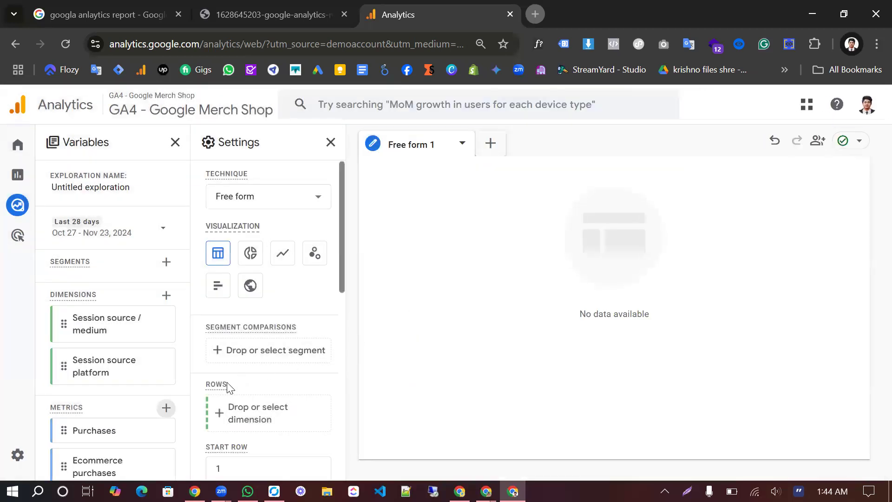
# Use the Session source / medium dimension for the rows of the free form table.
pyautogui.scroll(-1, 248, 373)
pyautogui.scroll(-1, 249, 371)
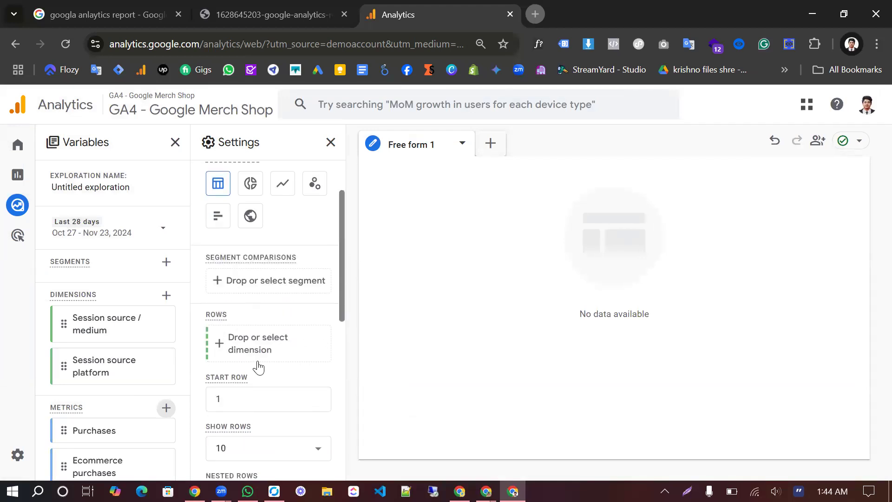
pyautogui.moveTo(74, 325); pyautogui.dragTo(274, 344)
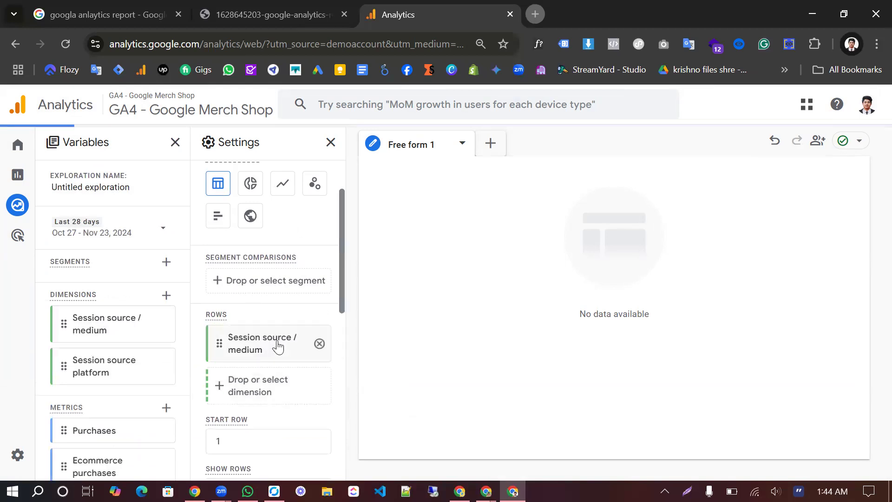
# Use the Purchases metric as the value of the free form table.
pyautogui.scroll(-5, 320, 362)
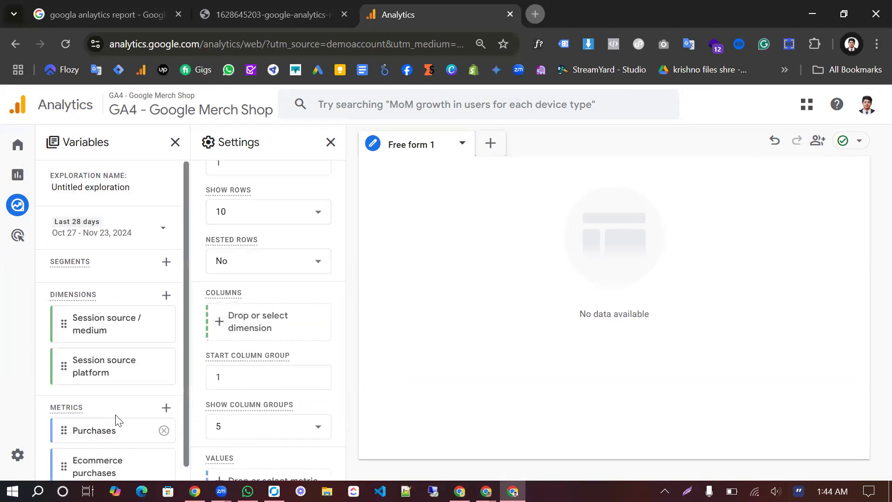
pyautogui.scroll(-1, 115, 418)
pyautogui.scroll(-5, 275, 393)
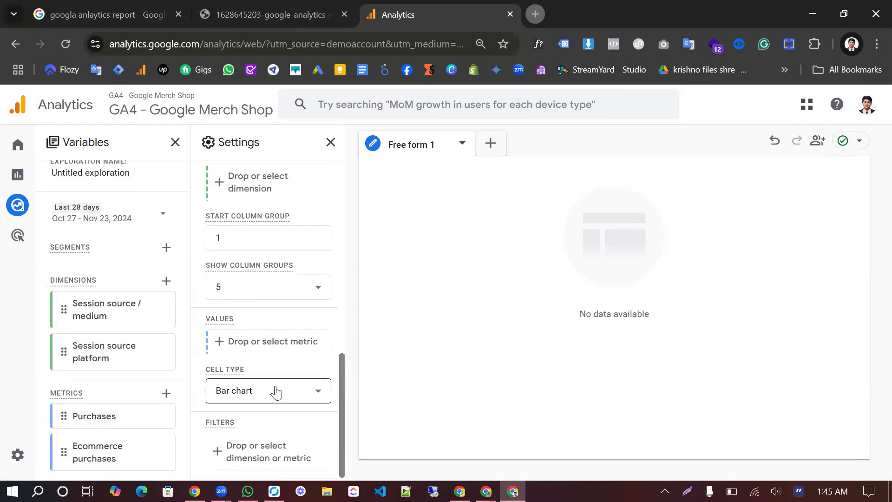
pyautogui.scroll(-1, 275, 392)
pyautogui.moveTo(133, 412); pyautogui.dragTo(247, 352)
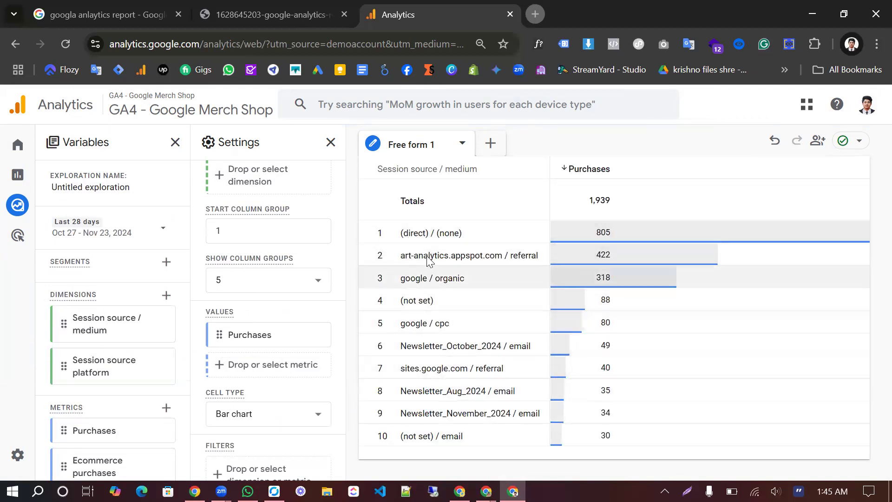
# Exclude the (direct) / (none) row from the free form table.
pyautogui.rightClick(463, 238)
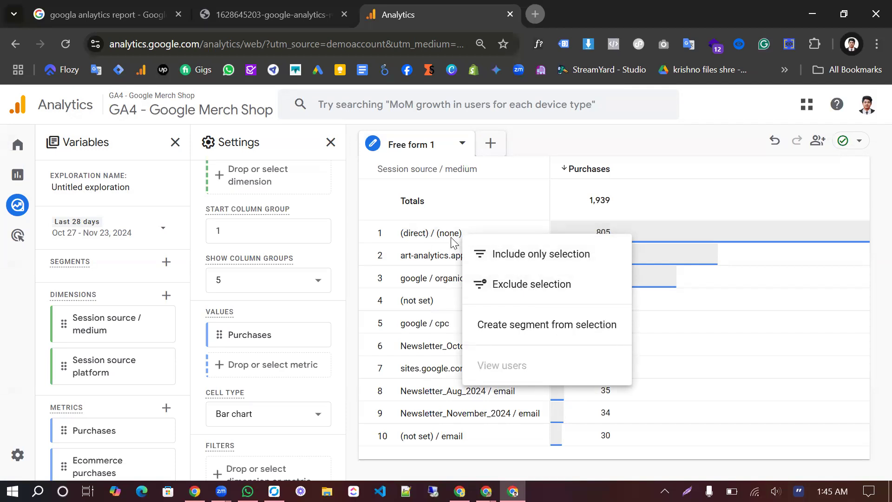
pyautogui.click(486, 289)
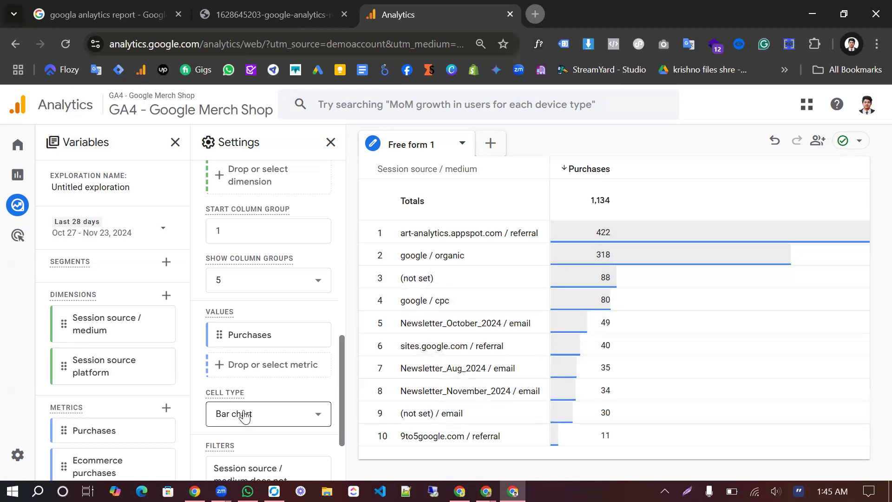
pyautogui.scroll(-2, 295, 413)
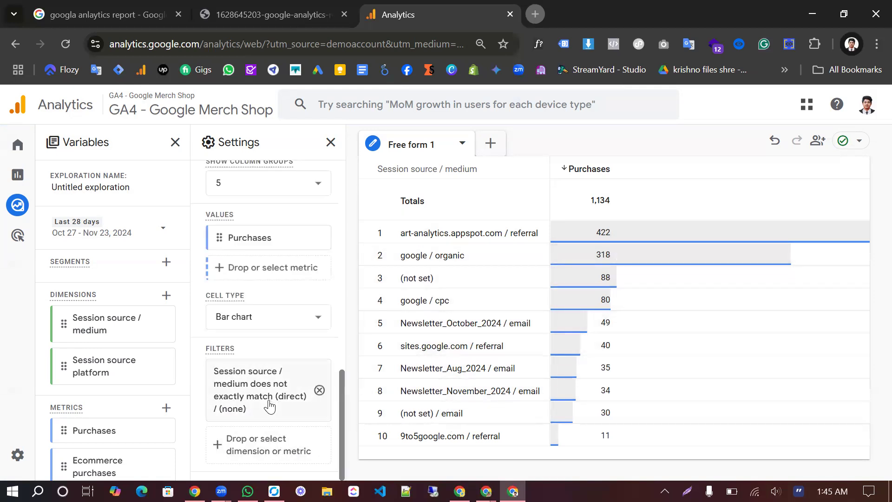
pyautogui.click(294, 400)
pyautogui.scroll(-1, 286, 449)
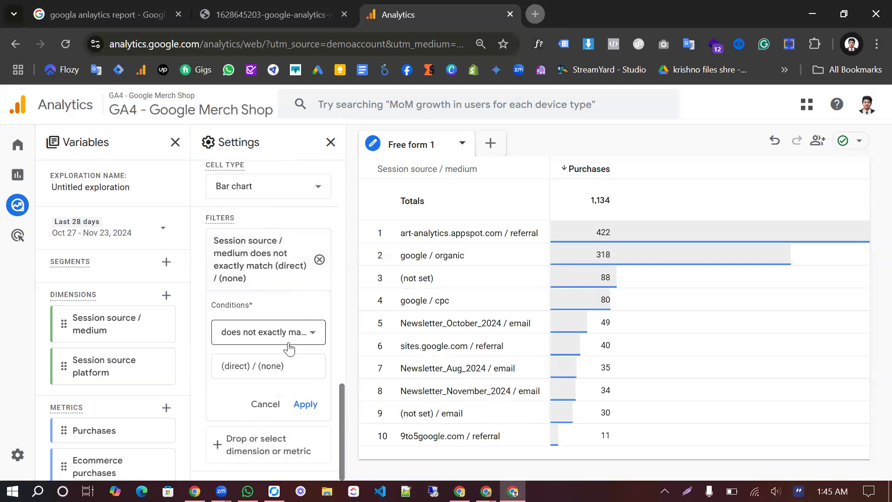
pyautogui.click(296, 343)
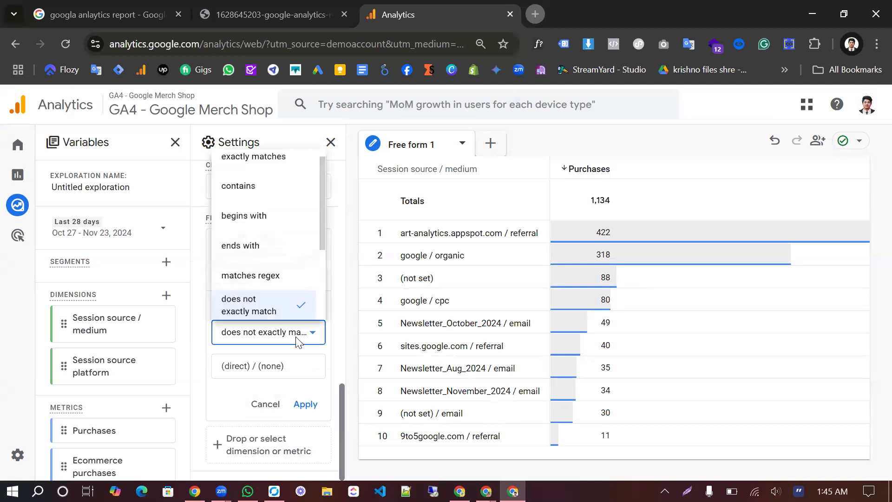
pyautogui.click(262, 194)
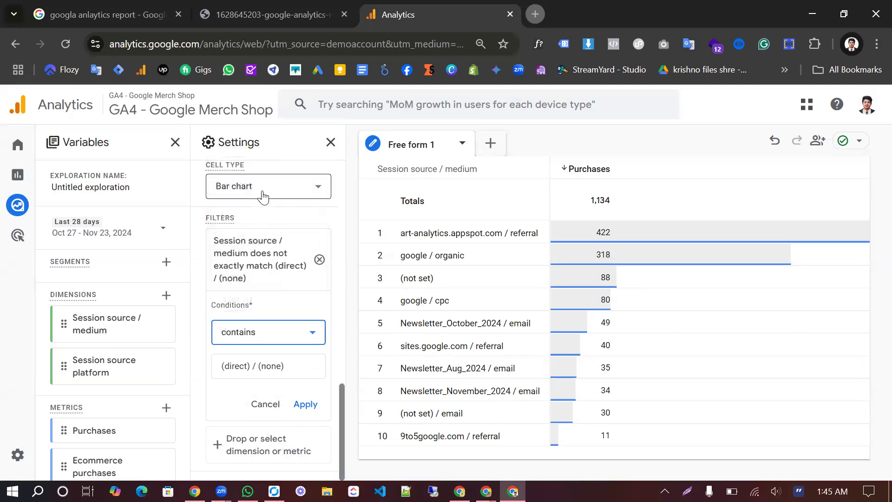
pyautogui.click(280, 368)
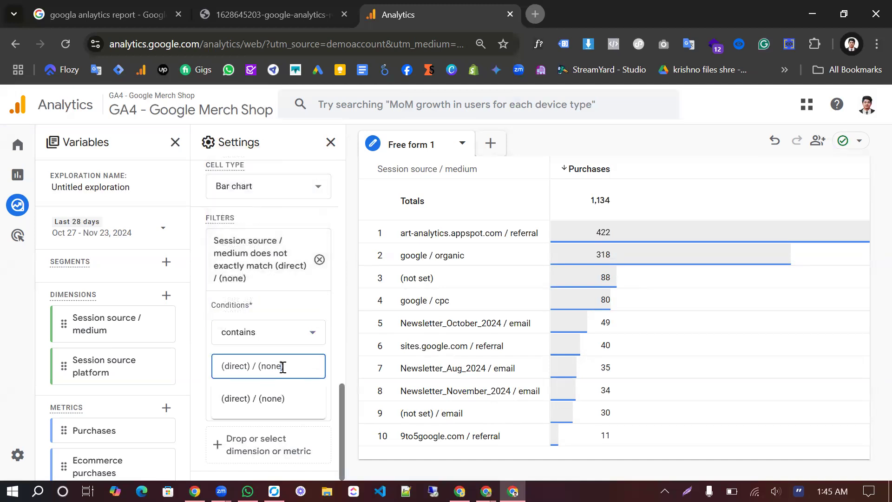
pyautogui.hotkey('ctrl', 'a')
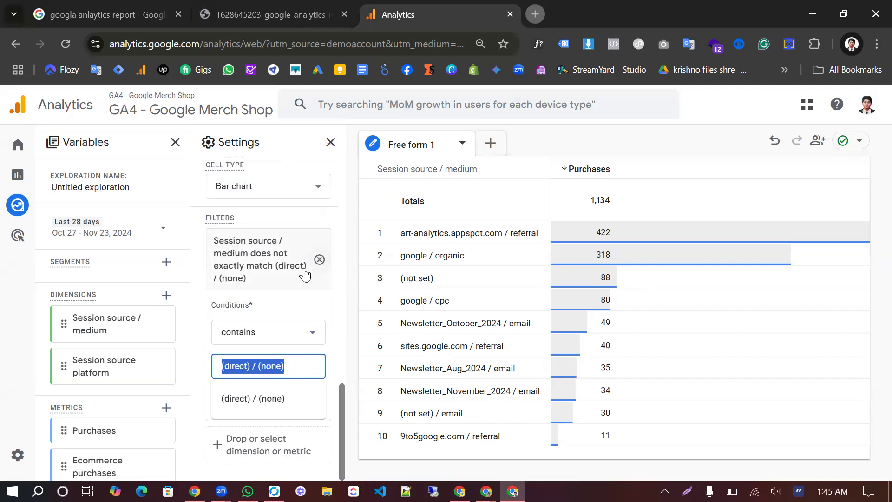
pyautogui.click(319, 262)
# Filter the free form table to Session source / medium containing google / cpc, in place of the (direct) / (none) exclusion.
pyautogui.click(264, 453)
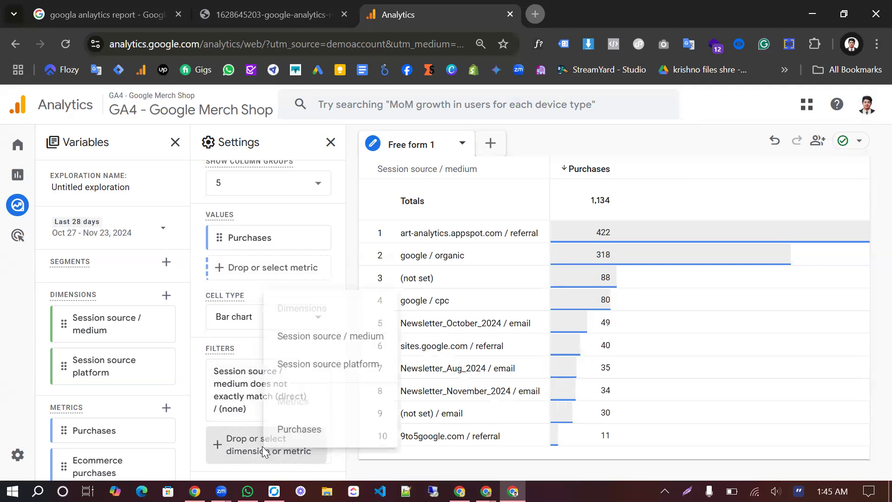
pyautogui.click(337, 328)
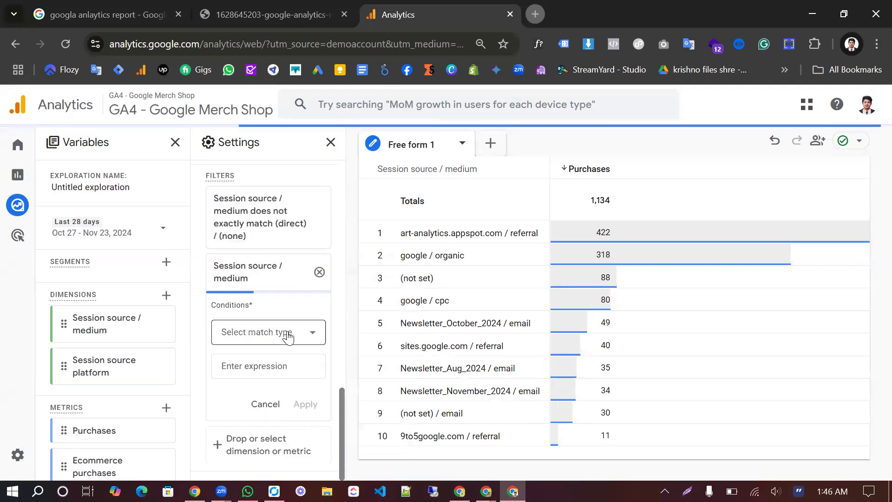
pyautogui.click(288, 336)
pyautogui.click(241, 197)
pyautogui.click(278, 373)
pyautogui.scroll(-3, 258, 301)
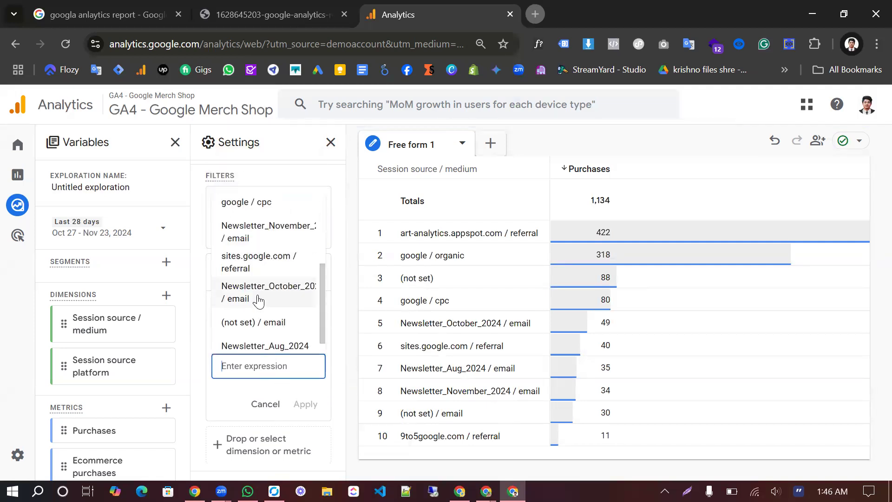
pyautogui.scroll(3, 259, 304)
pyautogui.click(260, 274)
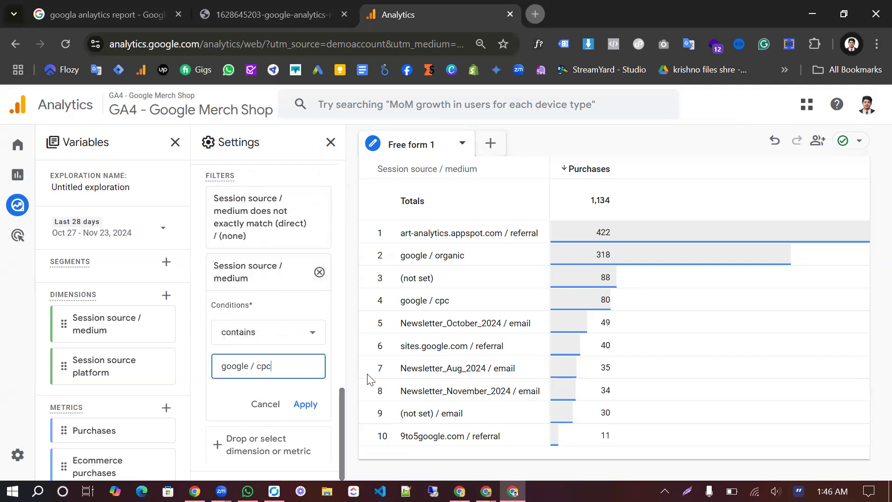
pyautogui.click(303, 403)
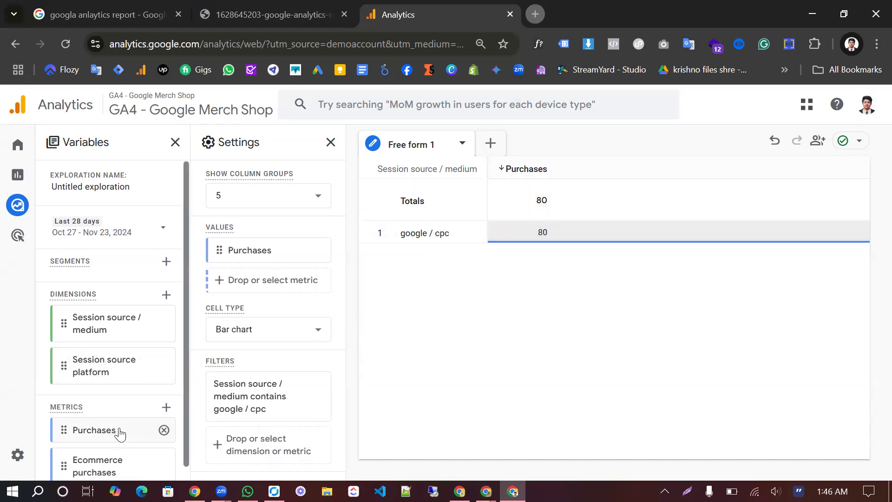
# Search the available metrics for "trac", then clear the search and look through the Ecommerce metrics.
pyautogui.scroll(-1, 119, 433)
pyautogui.click(166, 393)
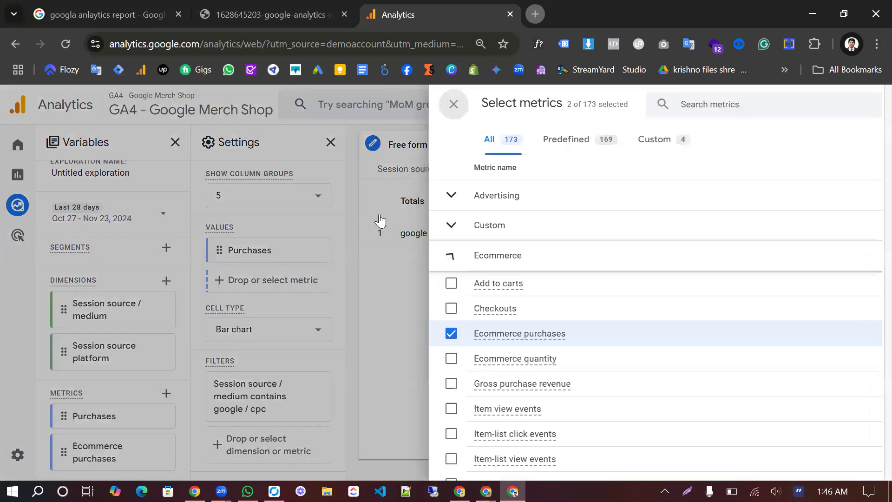
pyautogui.click(448, 105)
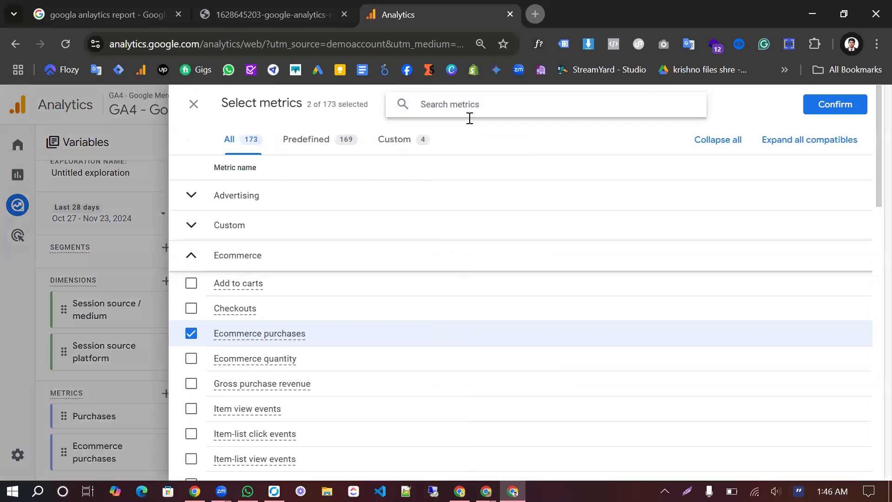
pyautogui.write('trac')
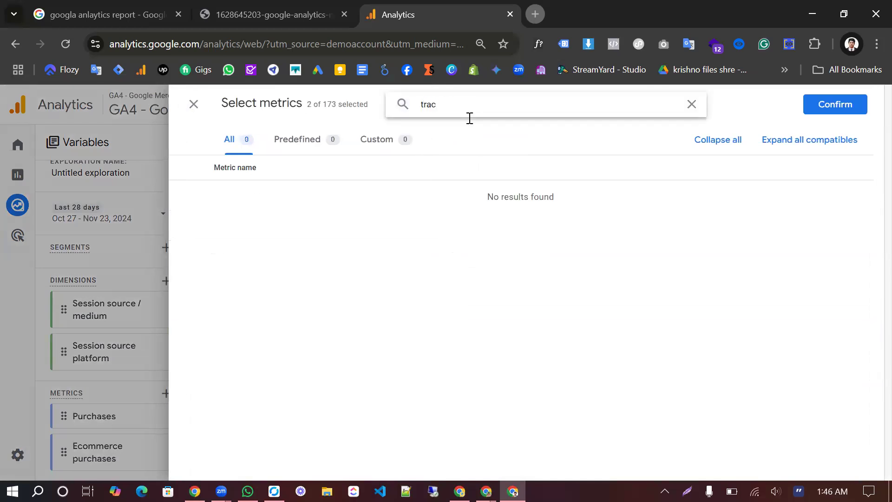
pyautogui.write('afi')
pyautogui.press('BackSpace')
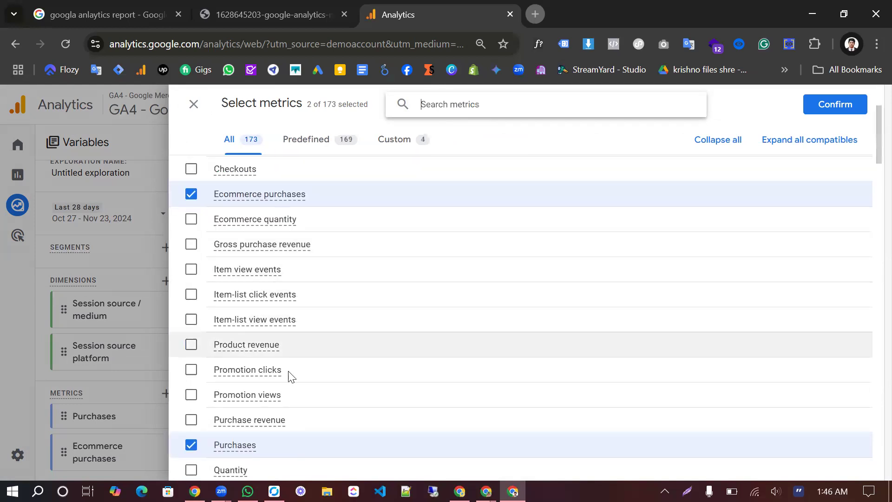
pyautogui.scroll(-3, 279, 408)
pyautogui.scroll(-3, 265, 411)
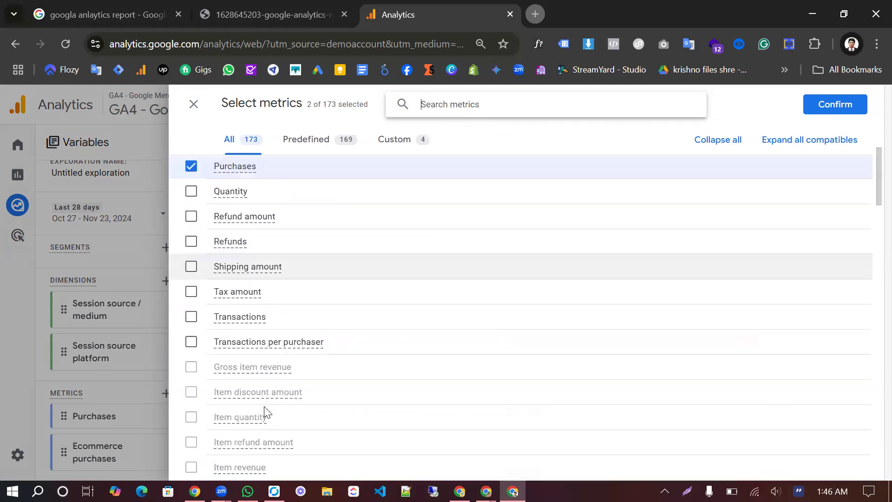
pyautogui.scroll(-3, 265, 411)
pyautogui.scroll(-3, 265, 411)
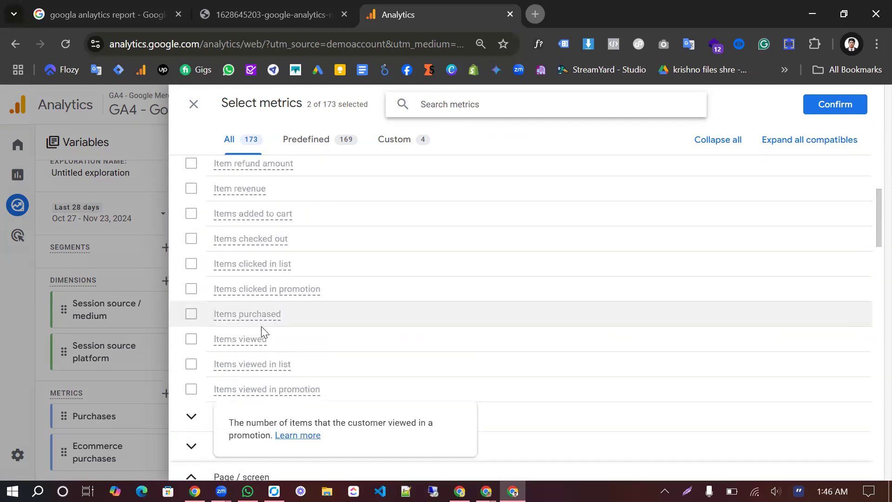
pyautogui.scroll(7, 262, 320)
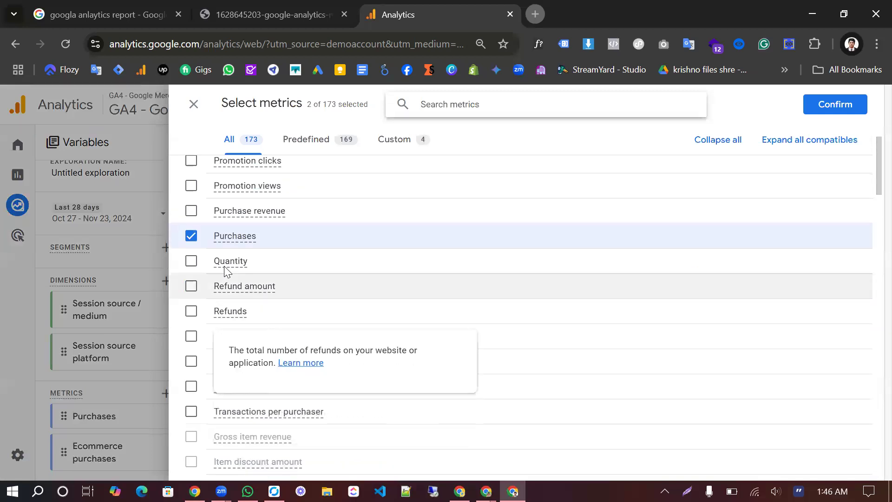
pyautogui.scroll(2, 265, 262)
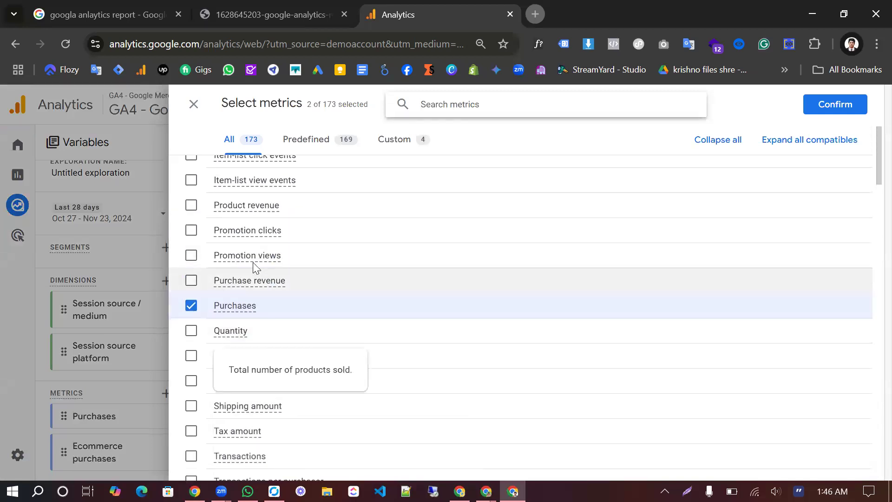
pyautogui.scroll(2, 275, 265)
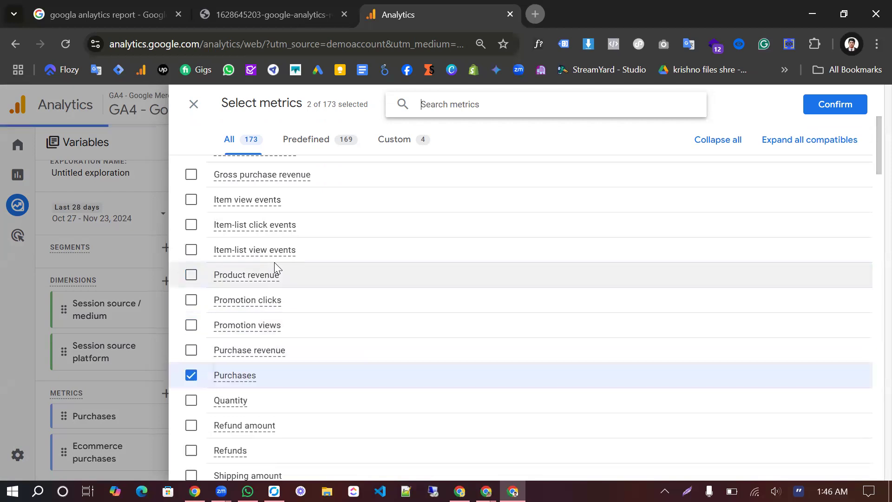
pyautogui.scroll(2, 251, 260)
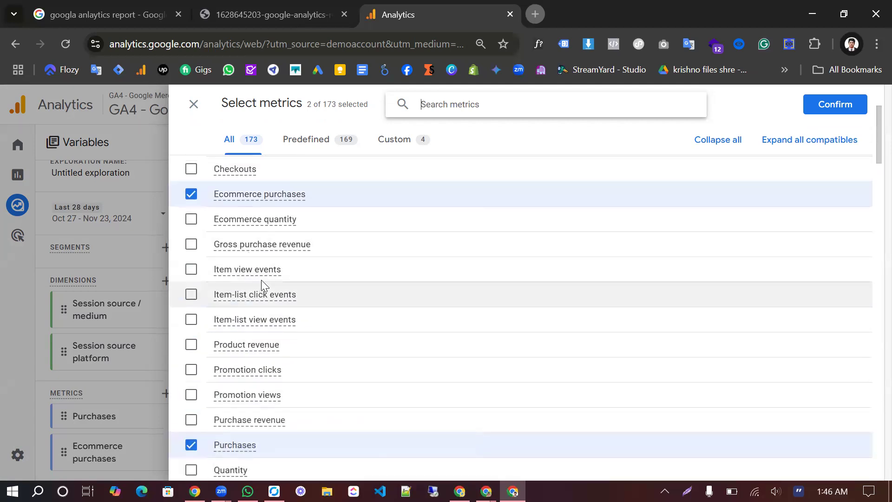
pyautogui.scroll(3, 264, 279)
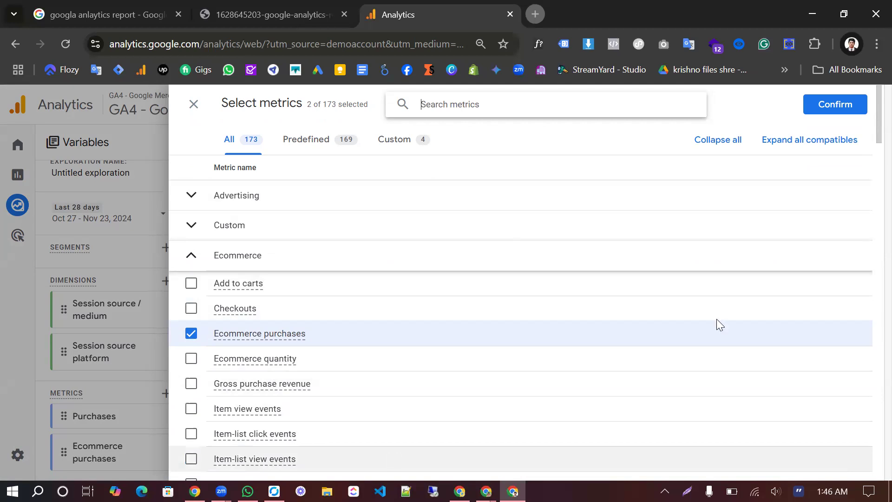
# Search the metrics for "impres" and add Non-Google impressions to the exploration's variables.
pyautogui.write('impres')
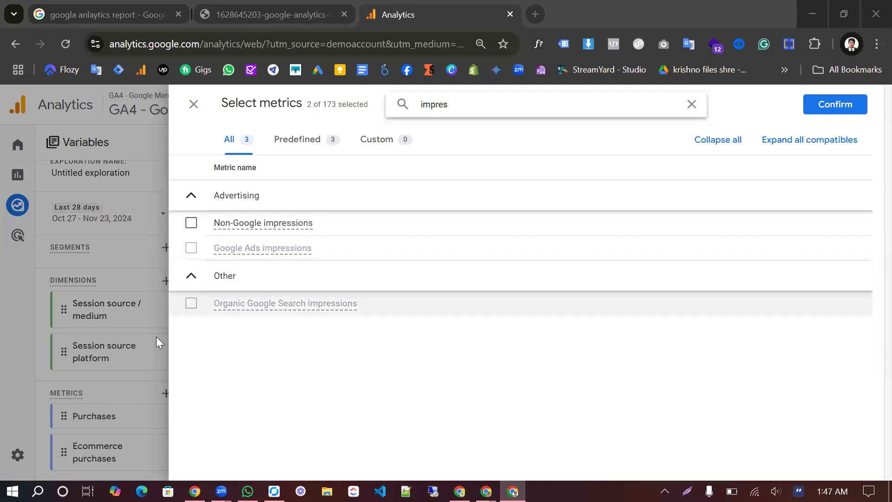
pyautogui.click(191, 223)
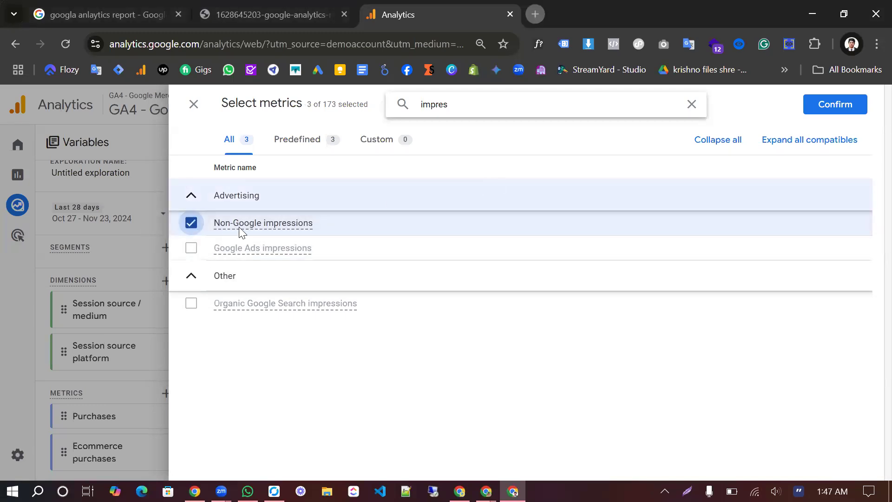
pyautogui.click(835, 105)
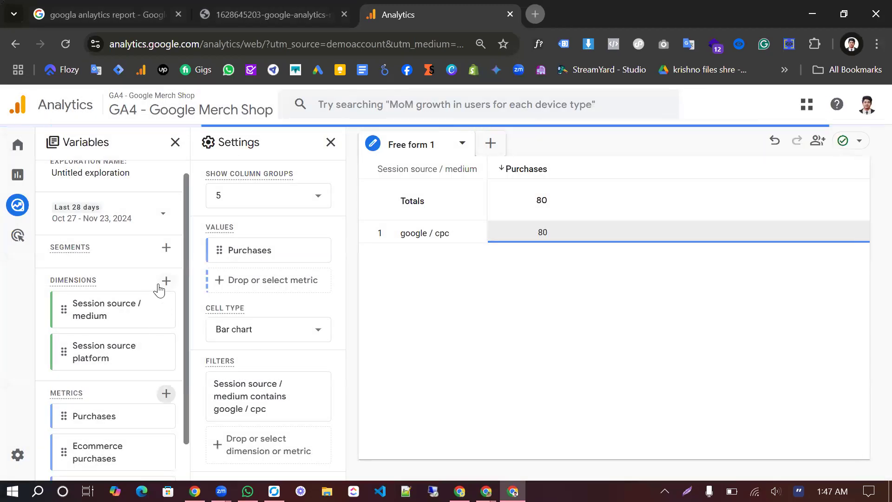
# Search the available dimensions for "impre" and close the selection without adding any.
pyautogui.click(165, 281)
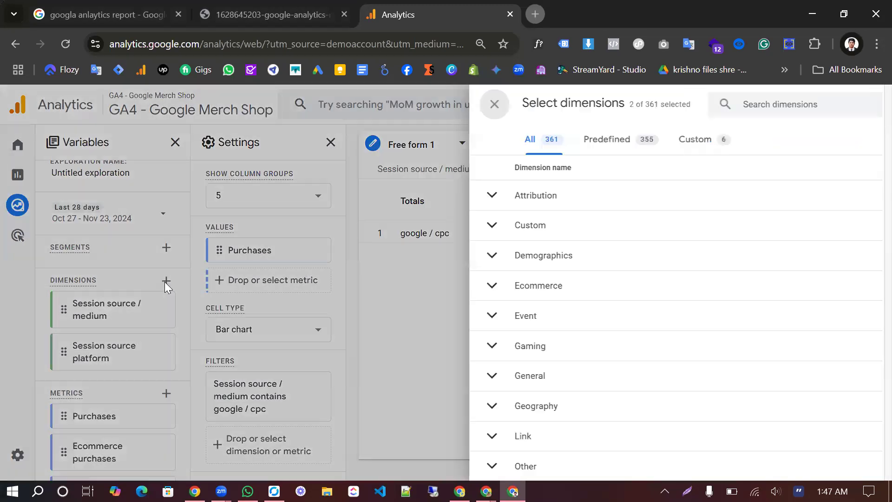
pyautogui.click(511, 107)
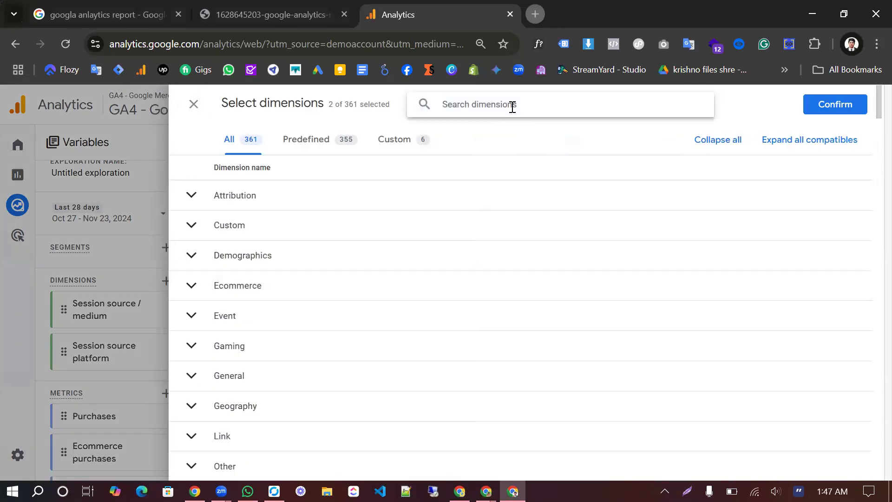
pyautogui.write('impre')
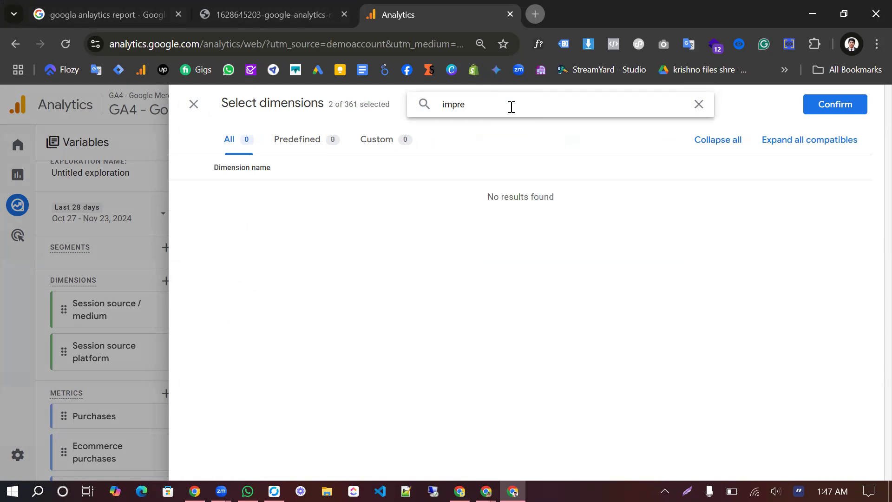
pyautogui.press('BackSpace')
pyautogui.press('BackSpace')
pyautogui.press('BackSpace')
pyautogui.click(193, 105)
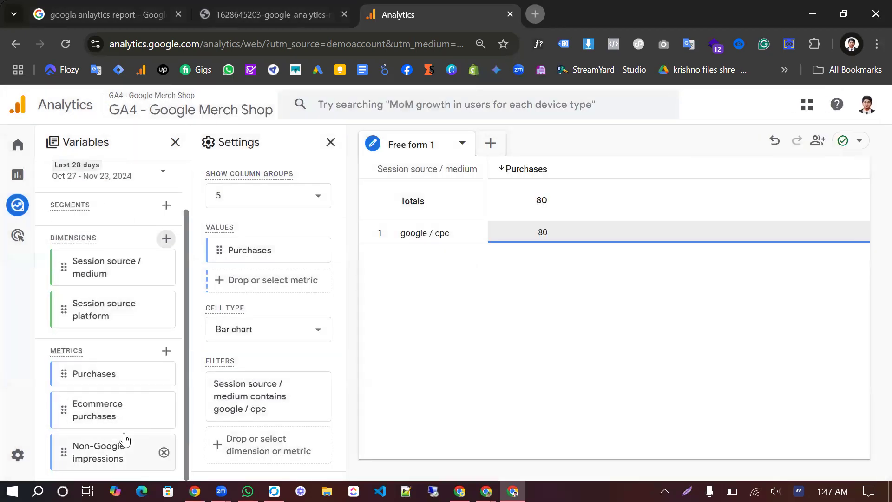
# Try Non-Google impressions as a second value of the free form table, and remove the metric from the exploration's variables.
pyautogui.moveTo(115, 447); pyautogui.dragTo(123, 478)
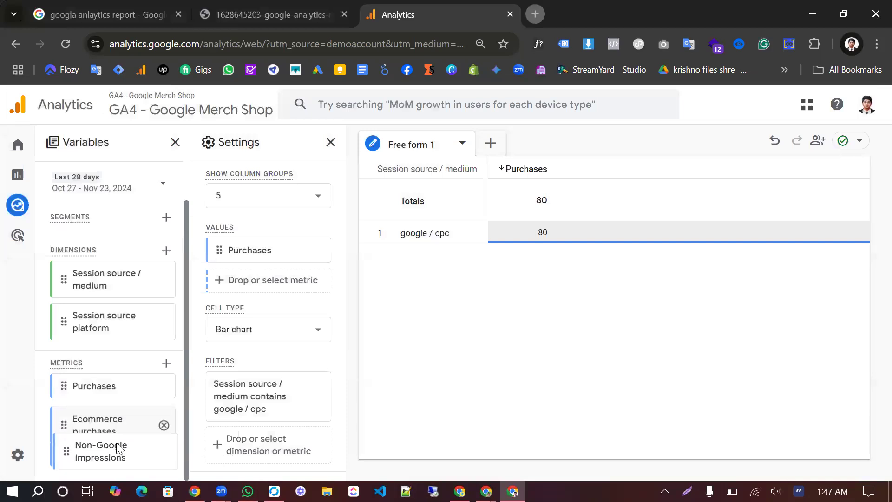
pyautogui.moveTo(274, 315); pyautogui.dragTo(281, 283)
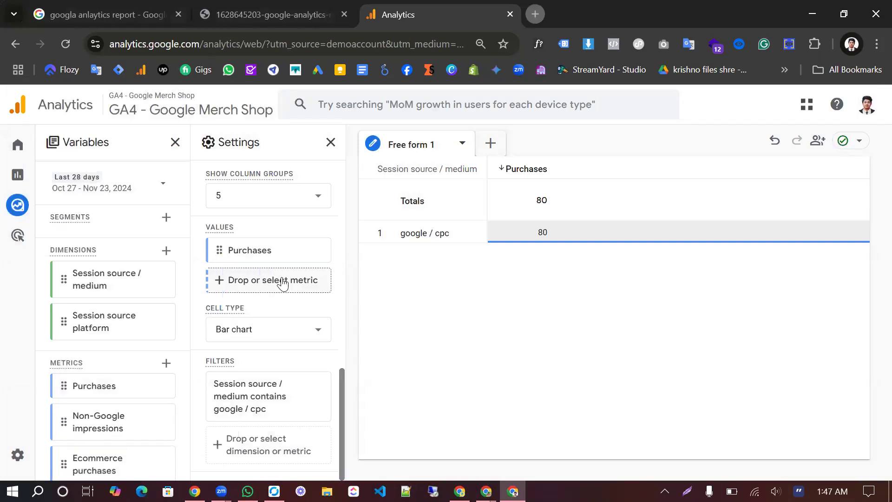
pyautogui.click(261, 280)
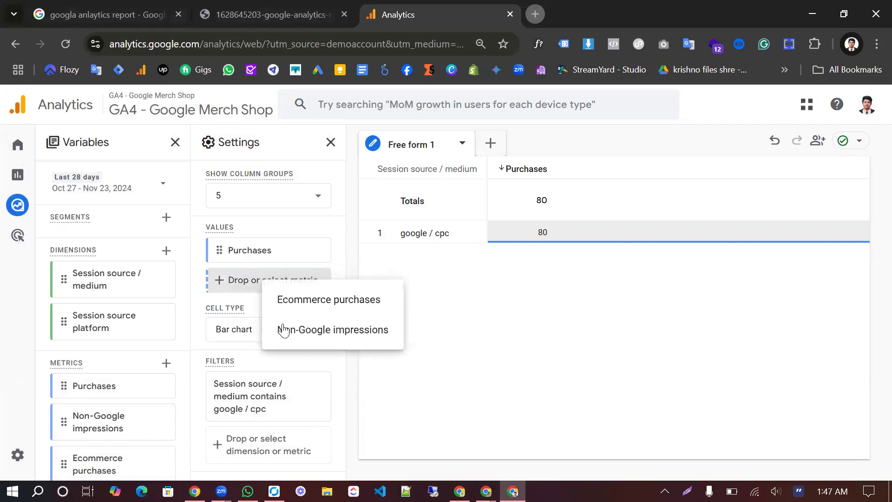
pyautogui.click(273, 325)
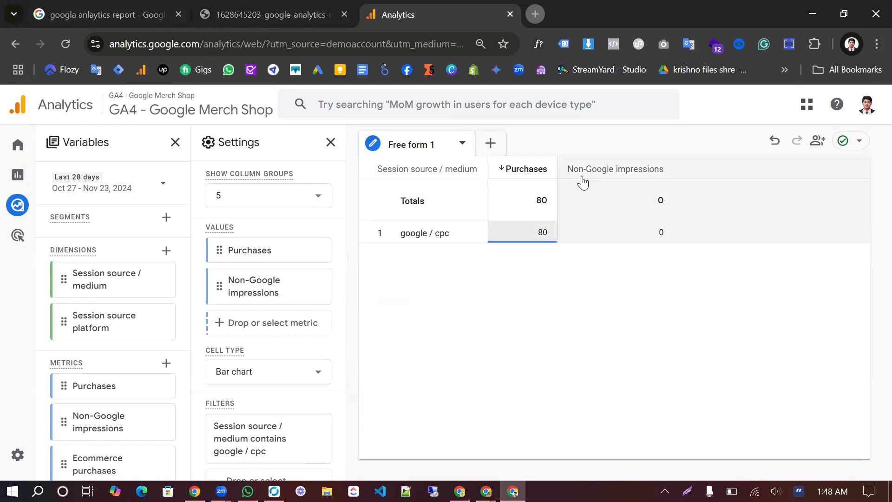
pyautogui.scroll(-1, 282, 394)
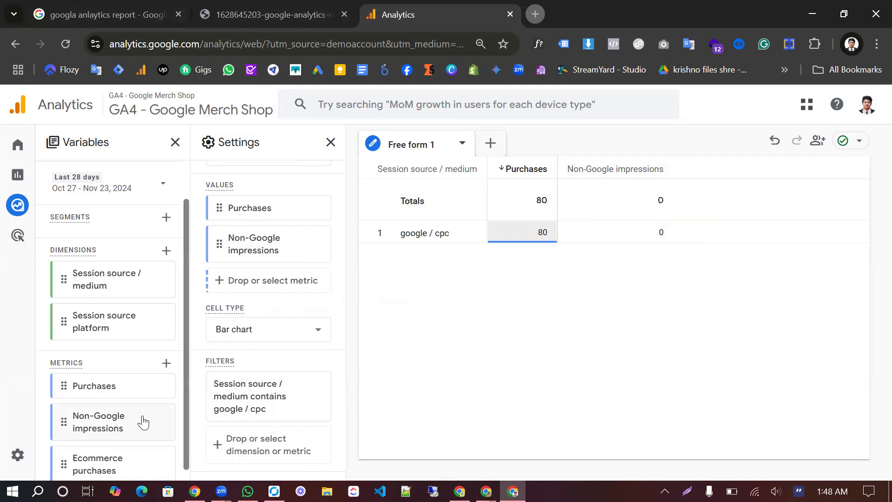
pyautogui.click(164, 423)
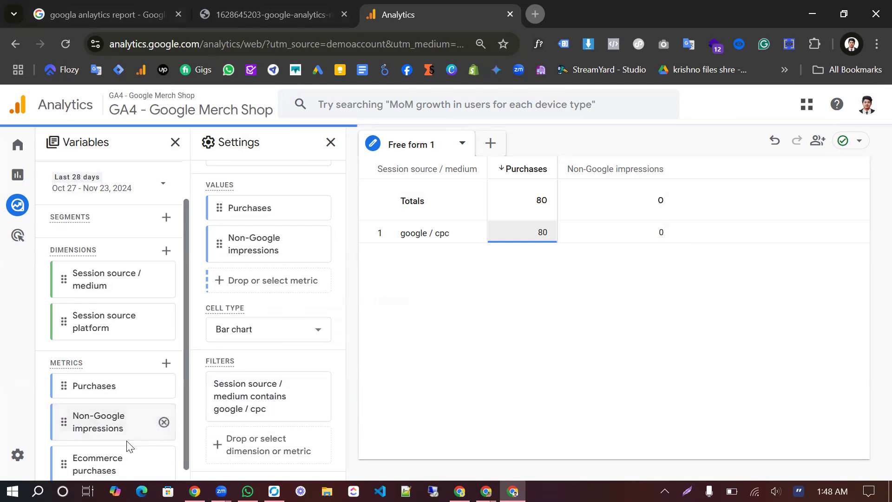
# Try Ecommerce purchases as a second value of the free form table and remove it from the values again.
pyautogui.moveTo(94, 459); pyautogui.dragTo(255, 277)
pyautogui.moveTo(302, 251); pyautogui.dragTo(305, 250)
pyautogui.click(319, 246)
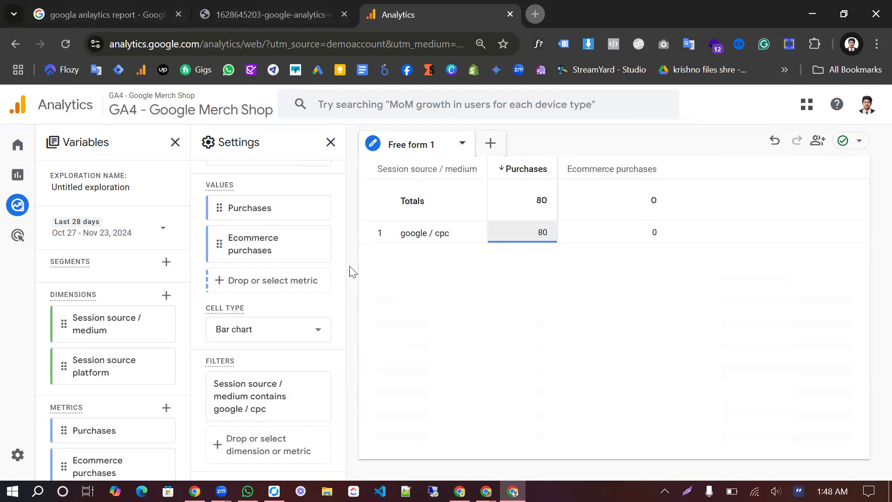
pyautogui.click(320, 246)
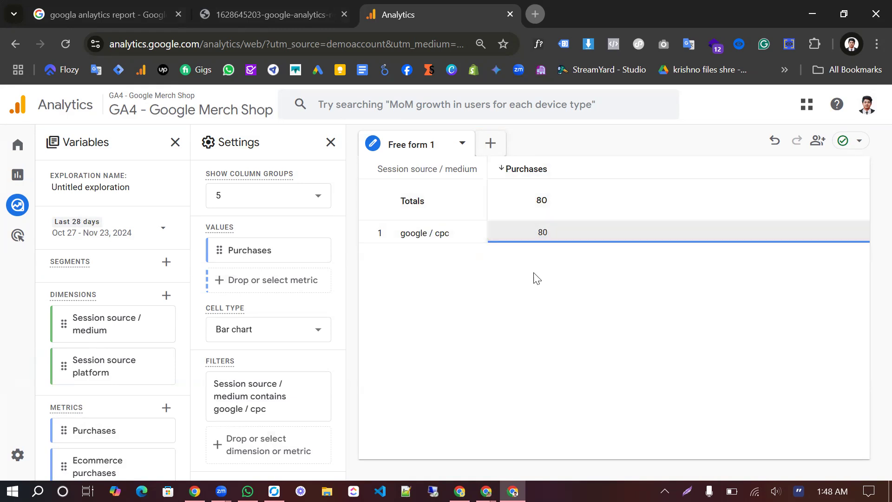
# Set the exploration's date range to Yesterday.
pyautogui.click(79, 232)
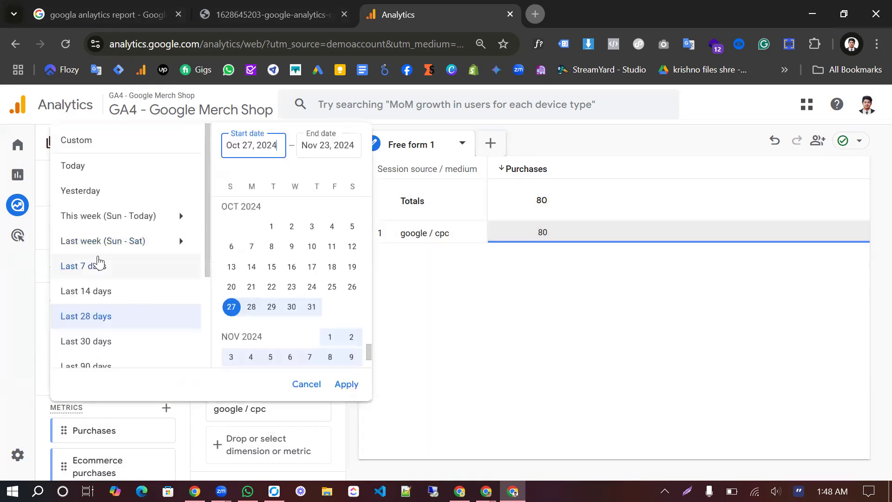
pyautogui.click(90, 193)
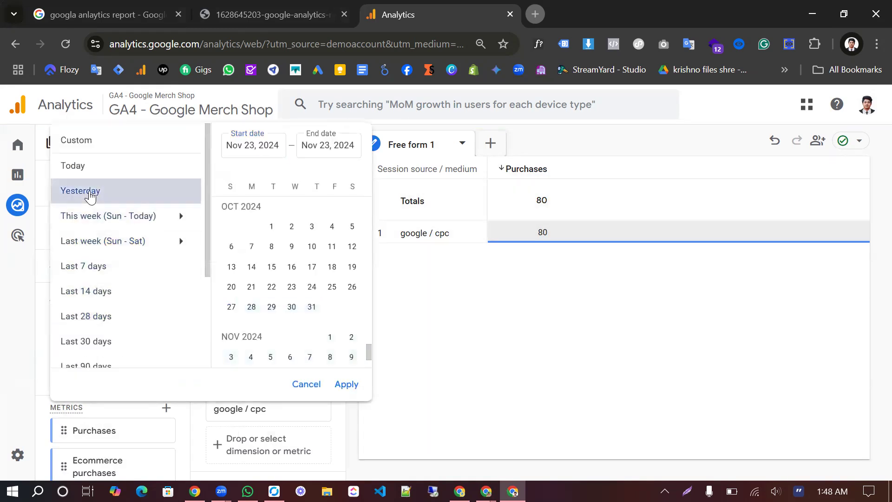
pyautogui.click(352, 385)
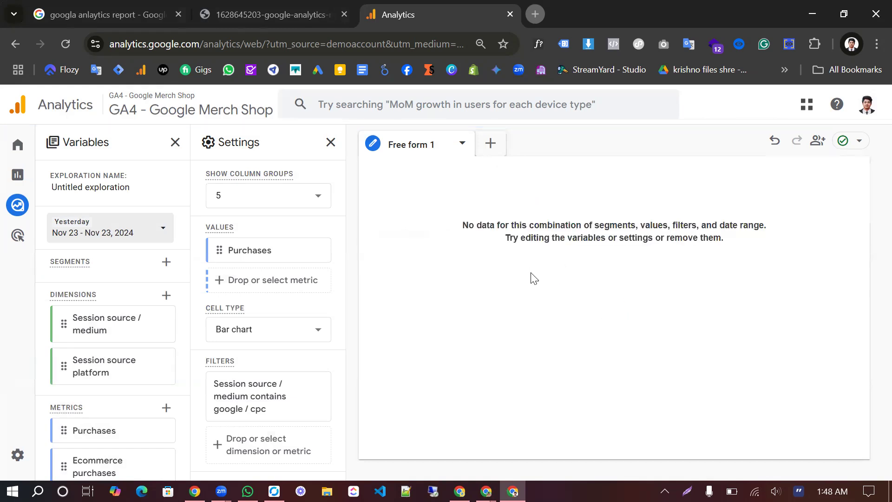
# Set the exploration's date range to Last 7 days.
pyautogui.click(132, 232)
pyautogui.click(83, 267)
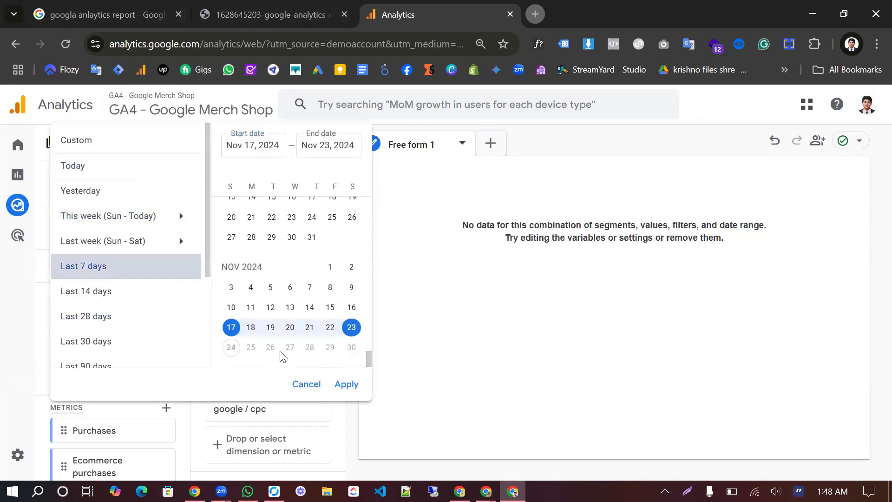
pyautogui.click(349, 384)
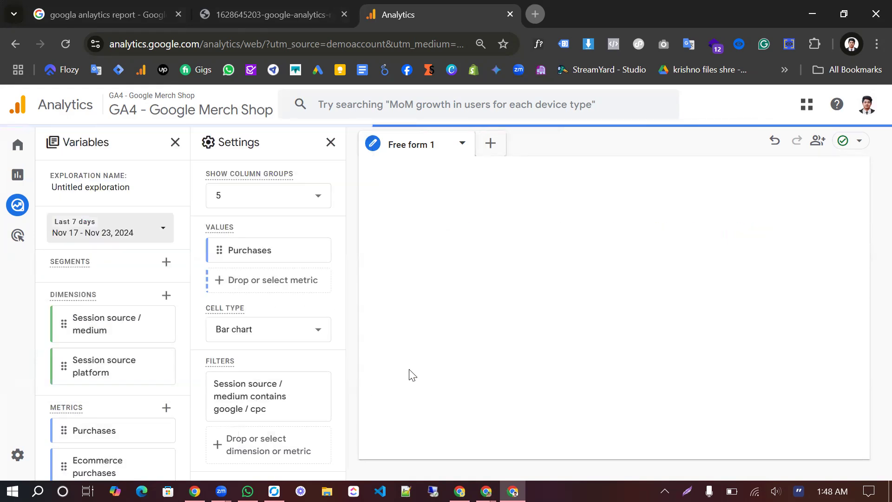